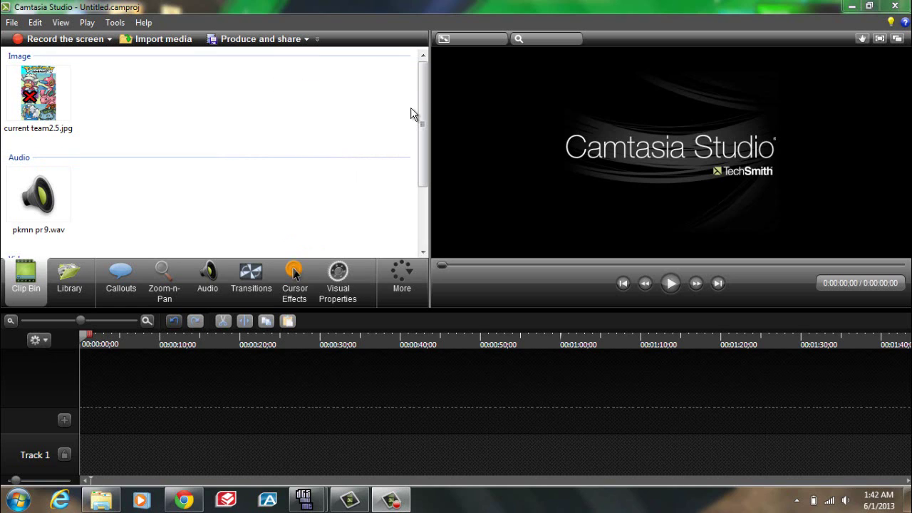
Step: Place the bandicam clip on Track 1 after dismissing the Import media dialog
drag(424, 96, 425, 158)
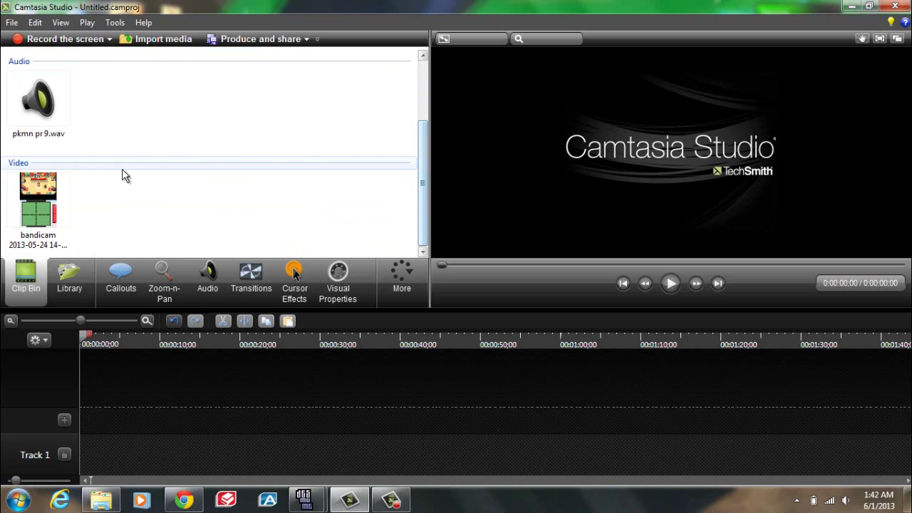
click(146, 38)
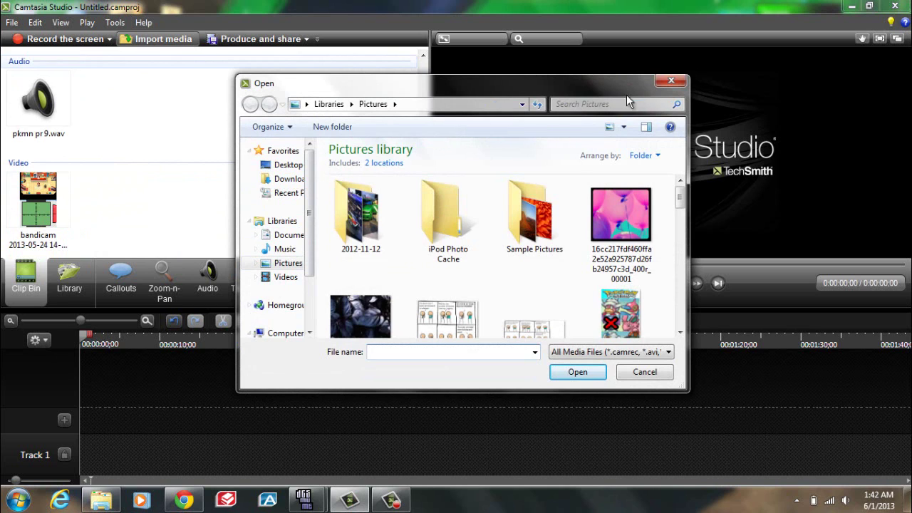
click(664, 83)
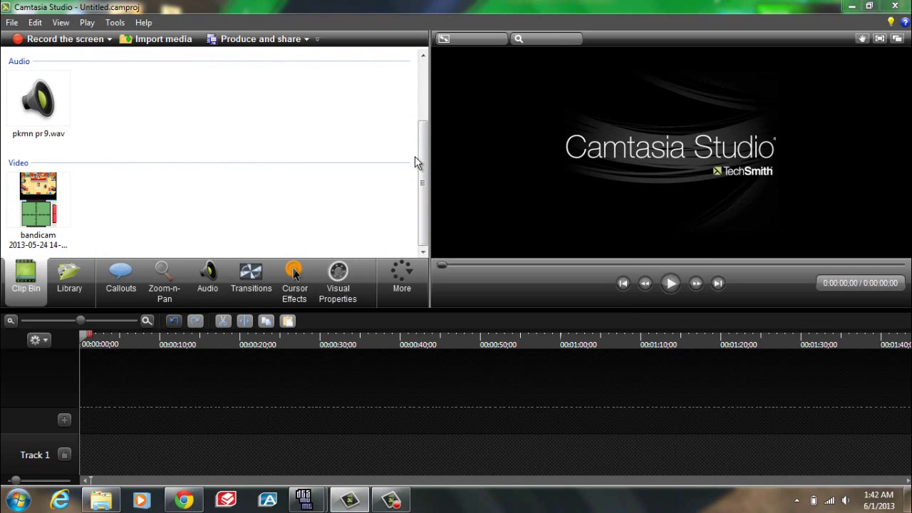
drag(30, 194, 108, 359)
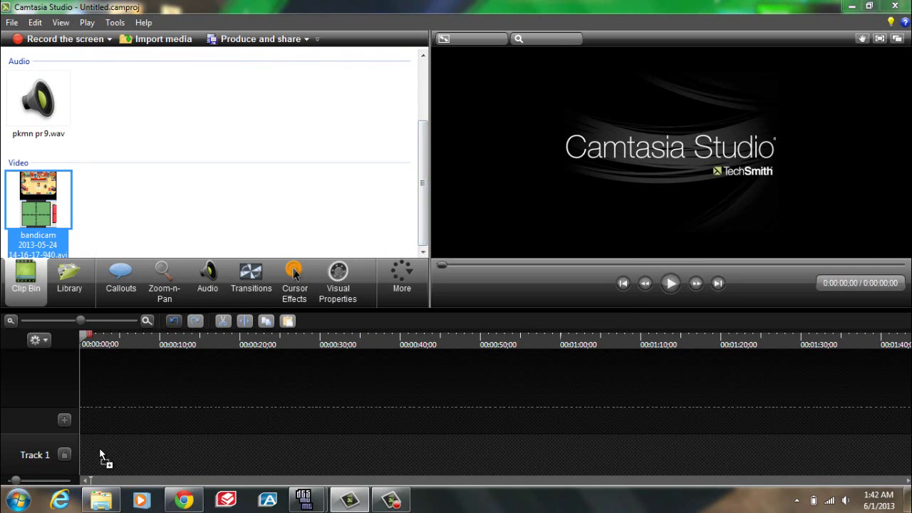
drag(100, 450, 92, 453)
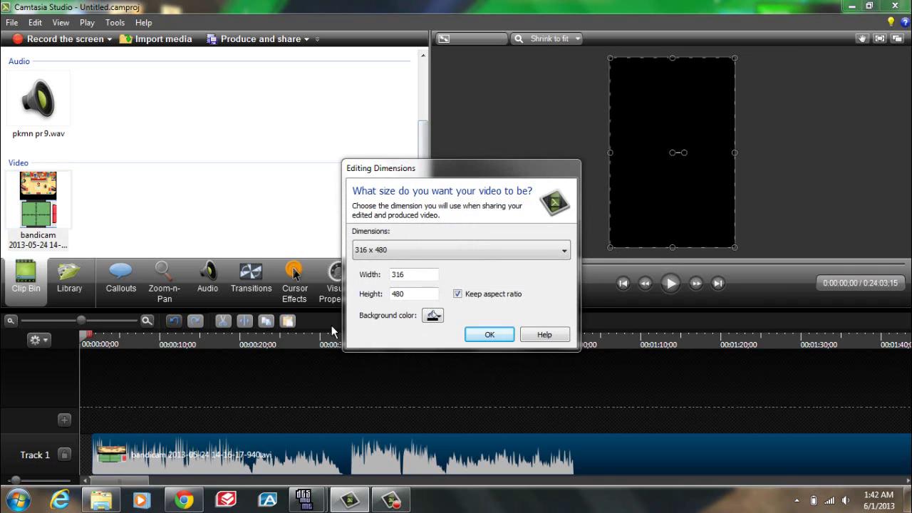
Step: Set the project's editing dimensions to 1280 x 720
click(437, 251)
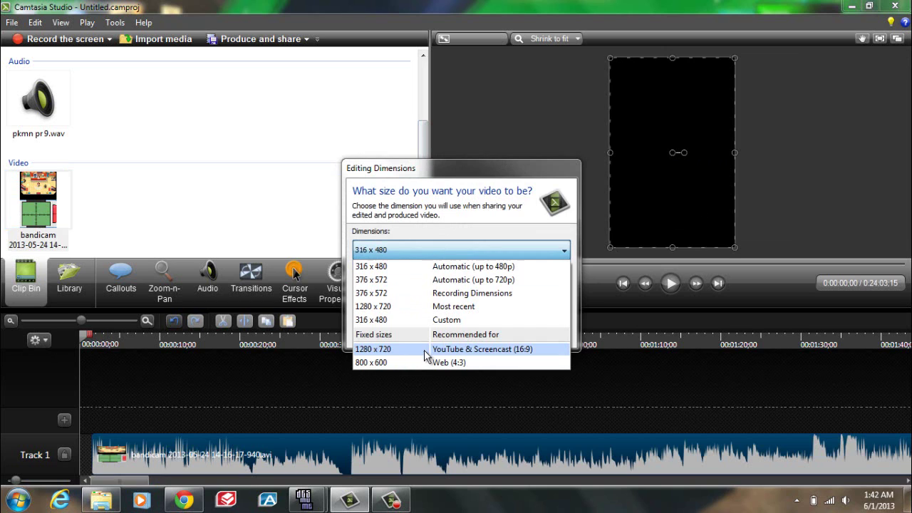
click(425, 350)
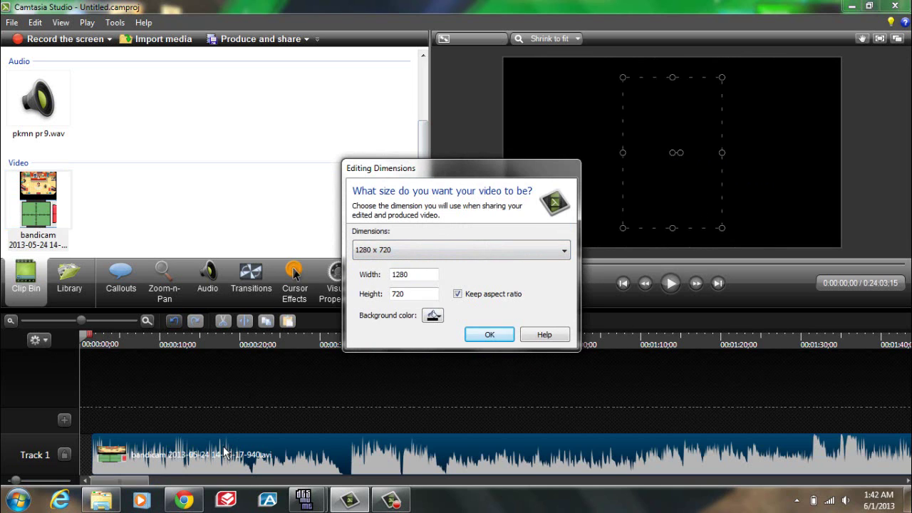
click(486, 336)
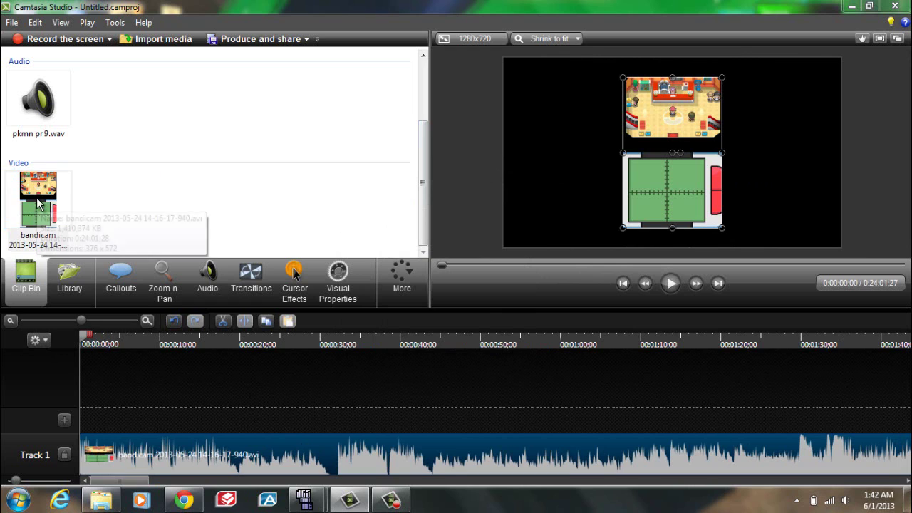
Step: Add a second bandicam copy on Track 2 and find the cut point at 0:00:04:25
drag(40, 205, 85, 413)
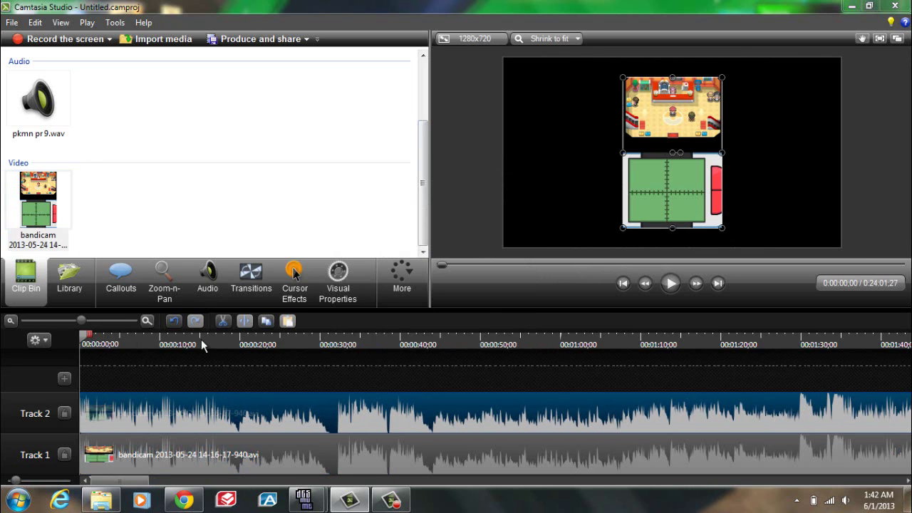
click(670, 283)
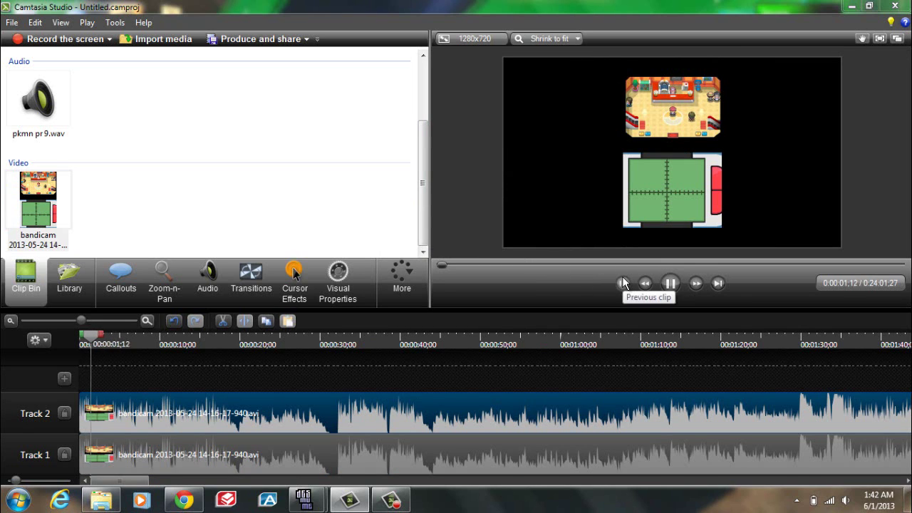
click(669, 283)
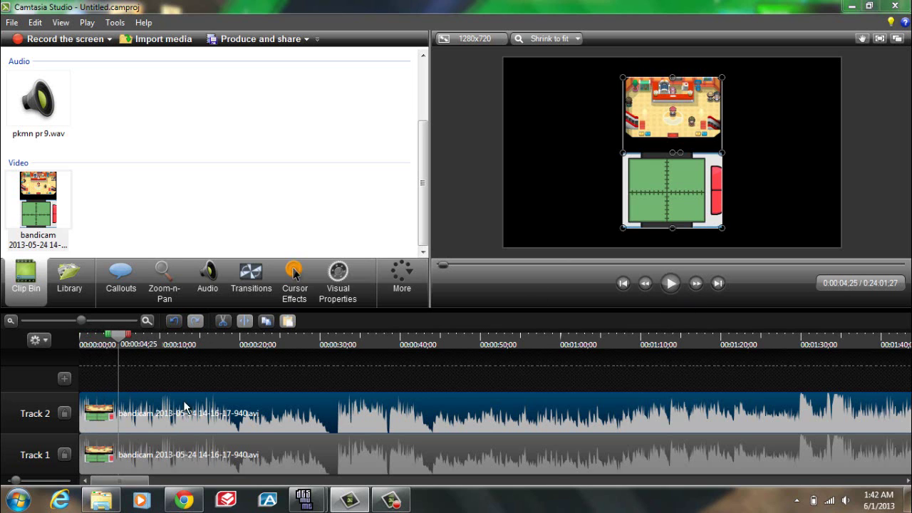
Step: Split both clips at 0:00:04:25, delete the first parts, and slide both clips to the start
click(243, 321)
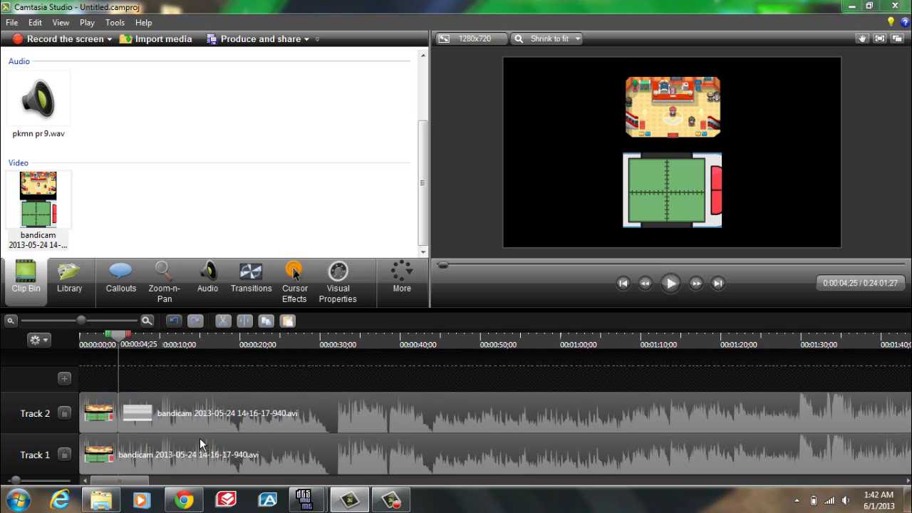
click(200, 438)
click(245, 322)
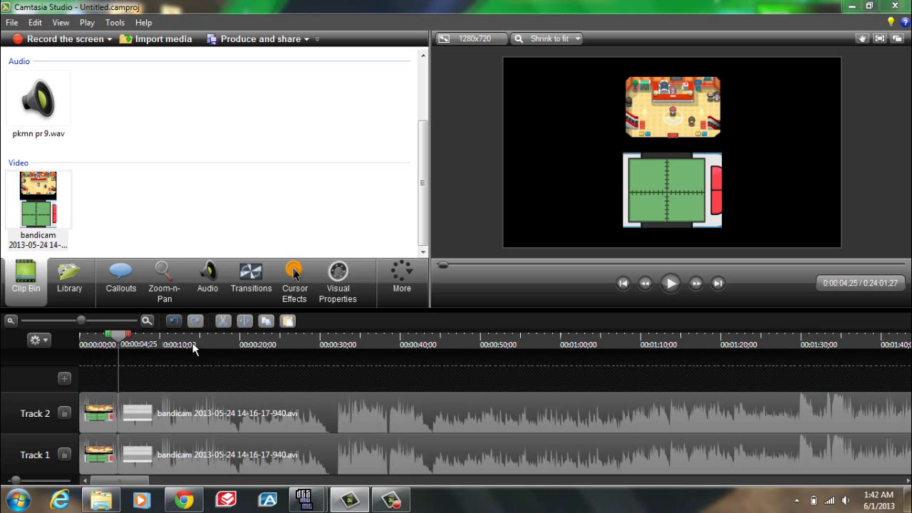
click(97, 414)
key(Delete)
click(98, 455)
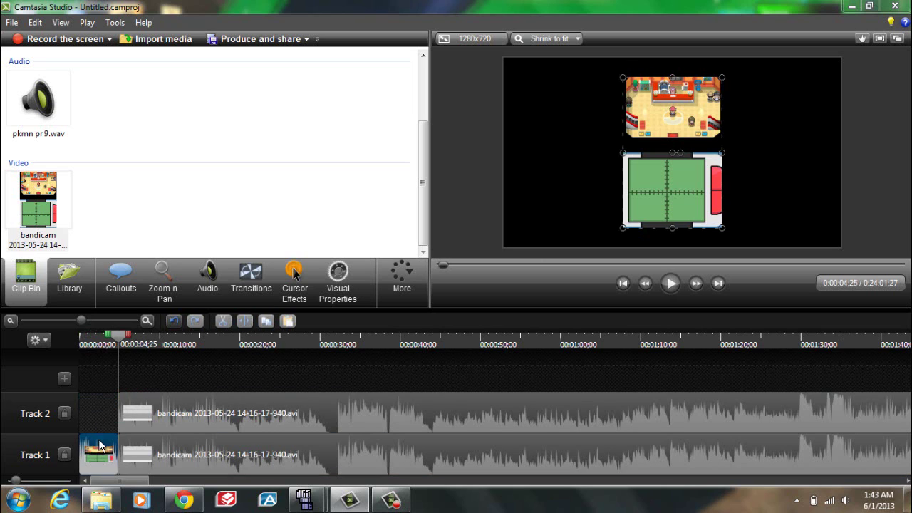
key(Delete)
drag(188, 398, 148, 399)
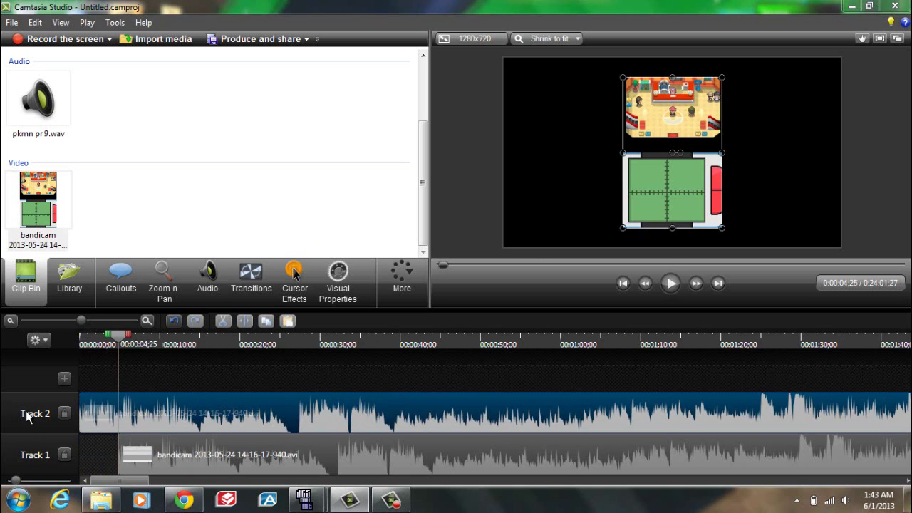
drag(180, 461, 44, 464)
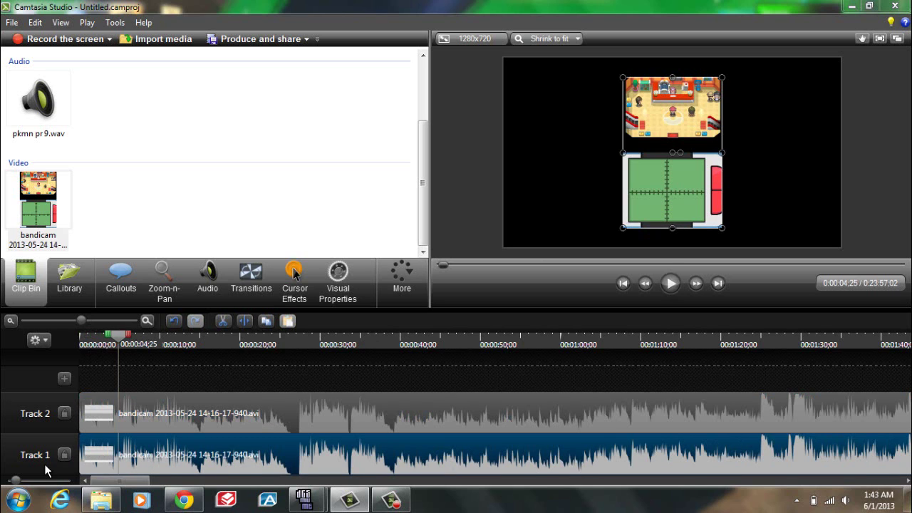
click(219, 409)
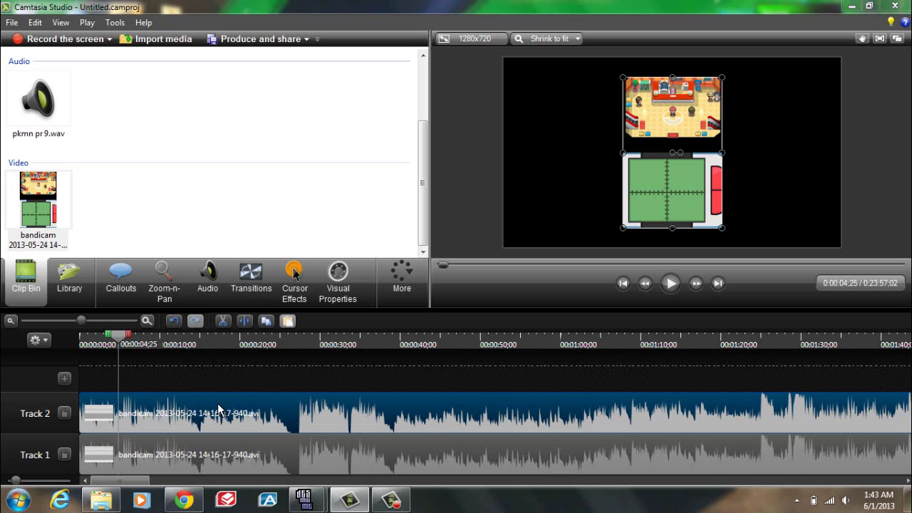
Step: Shrink the Track 2 copy into the top-right corner, then drag the Track 1 copy to the left edge
drag(644, 169, 782, 39)
drag(742, 133, 756, 119)
mouse_move(799, 81)
mouse_down()
mouse_move(792, 84)
mouse_move(800, 84)
mouse_up()
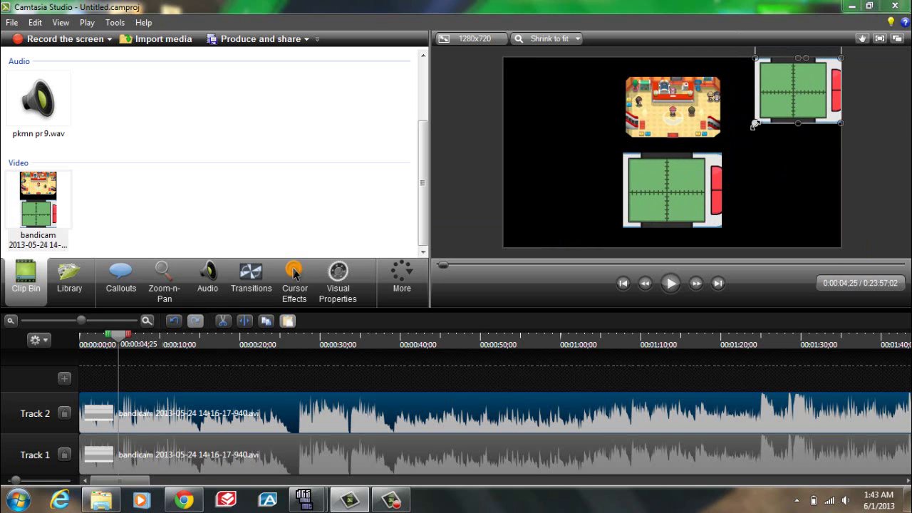
drag(754, 125, 751, 129)
drag(803, 94, 804, 88)
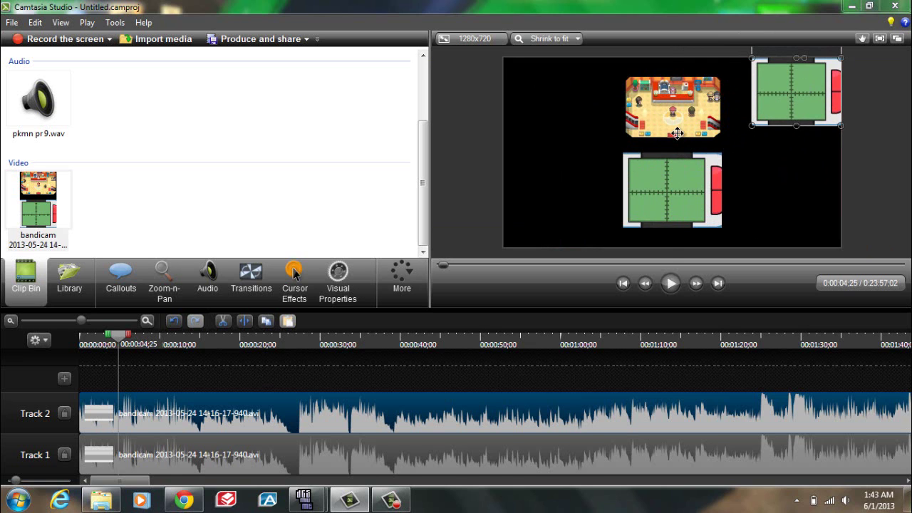
drag(677, 133, 562, 234)
drag(556, 178, 552, 61)
Step: Undo the stretch, snap the game screen to the top-left edges, and widen it to the top-right clip
key(ctrl+z)
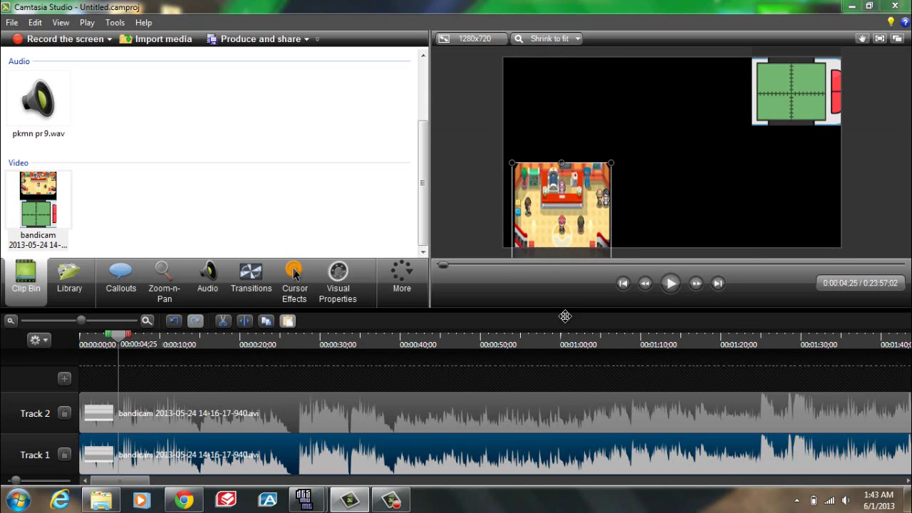
drag(565, 316, 556, 272)
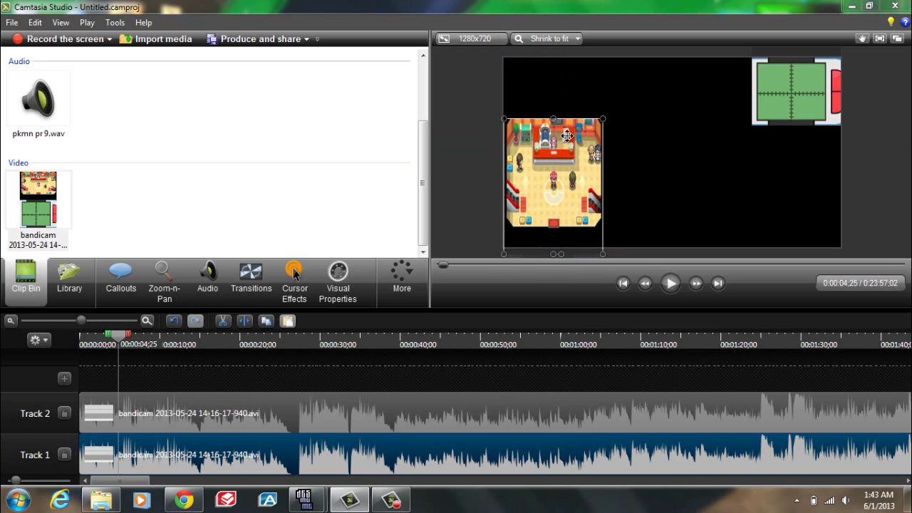
drag(566, 136, 555, 48)
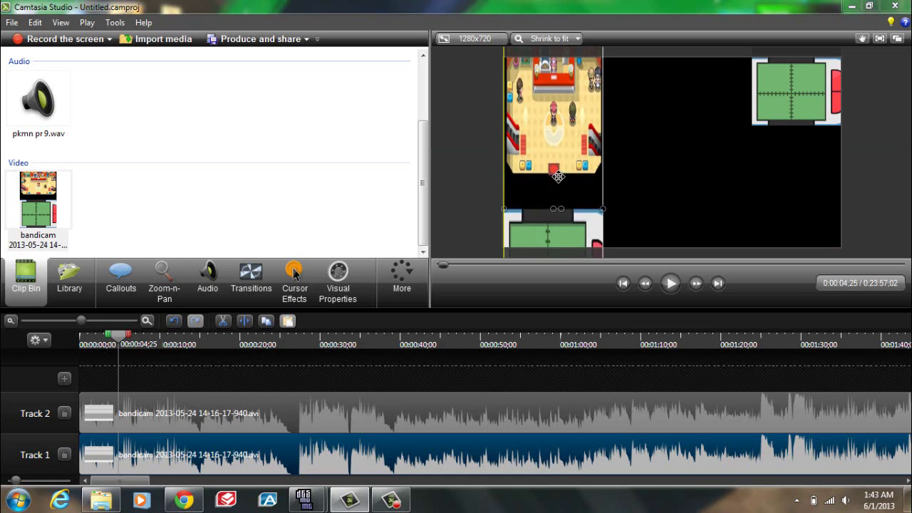
drag(558, 176, 557, 208)
drag(554, 72, 553, 45)
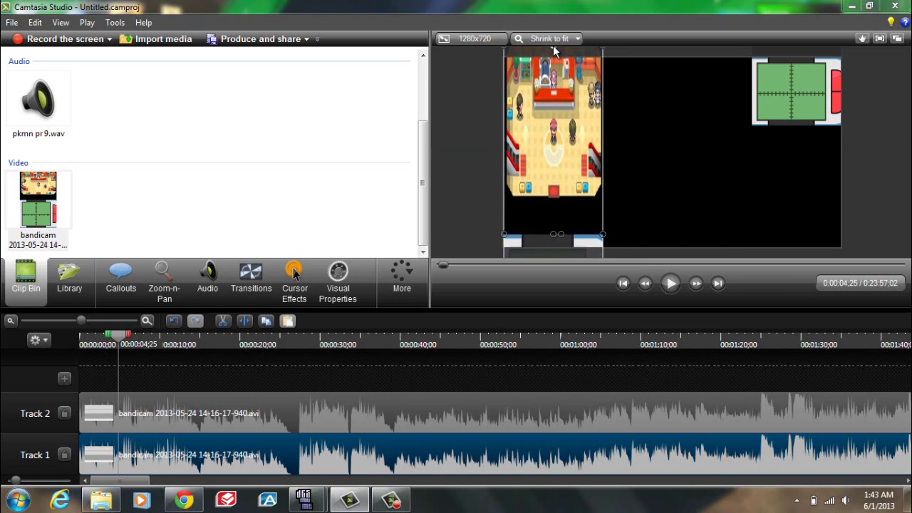
drag(553, 118, 552, 122)
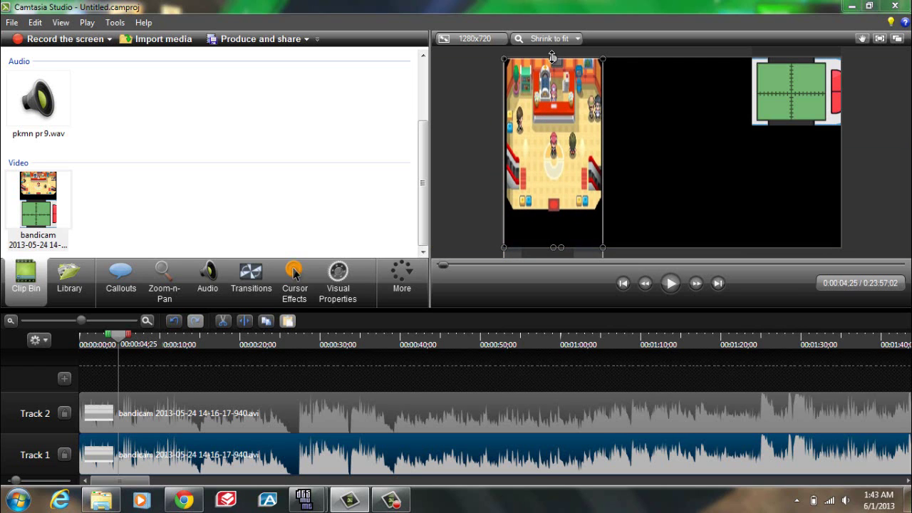
drag(552, 57, 552, 57)
drag(553, 119, 552, 120)
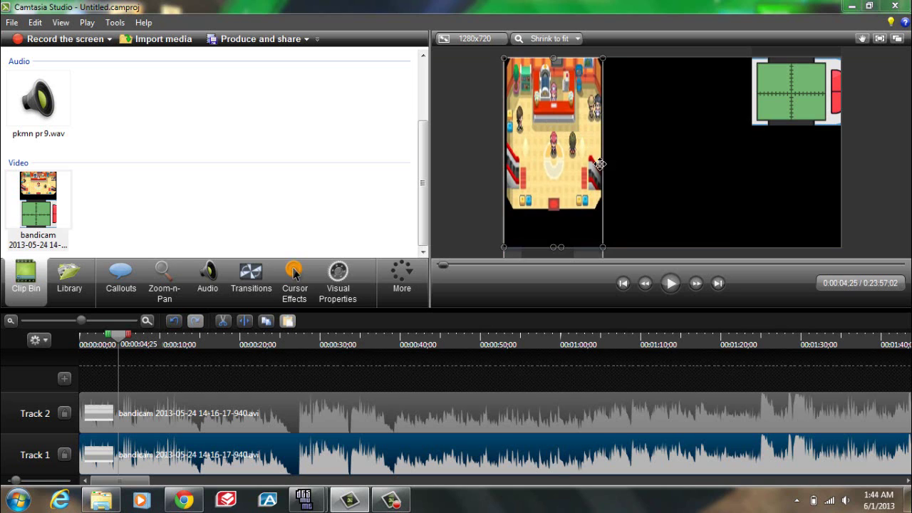
drag(582, 158, 583, 159)
drag(604, 246, 754, 243)
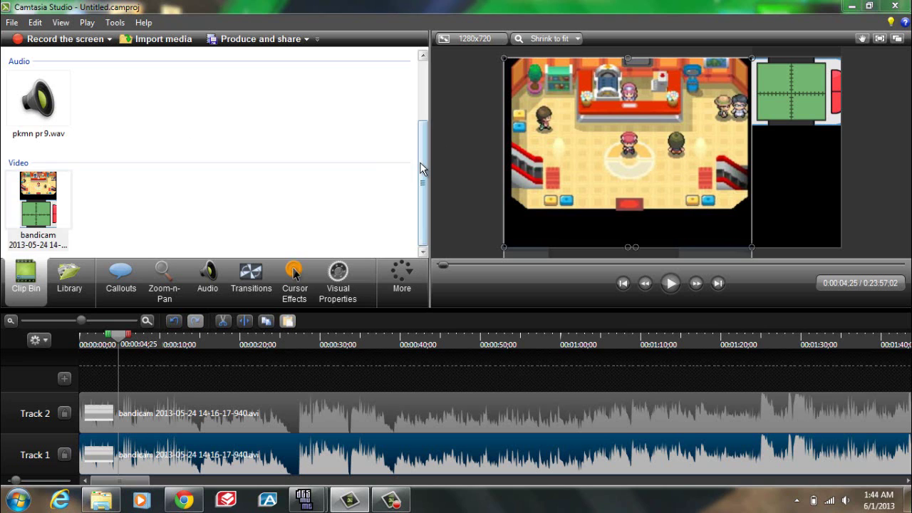
Step: Drag current team2.5.jpg onto Track 3 and size it into the lower-right area below the map screen
scroll(417, 168, up, 3)
click(19, 103)
drag(20, 103, 89, 394)
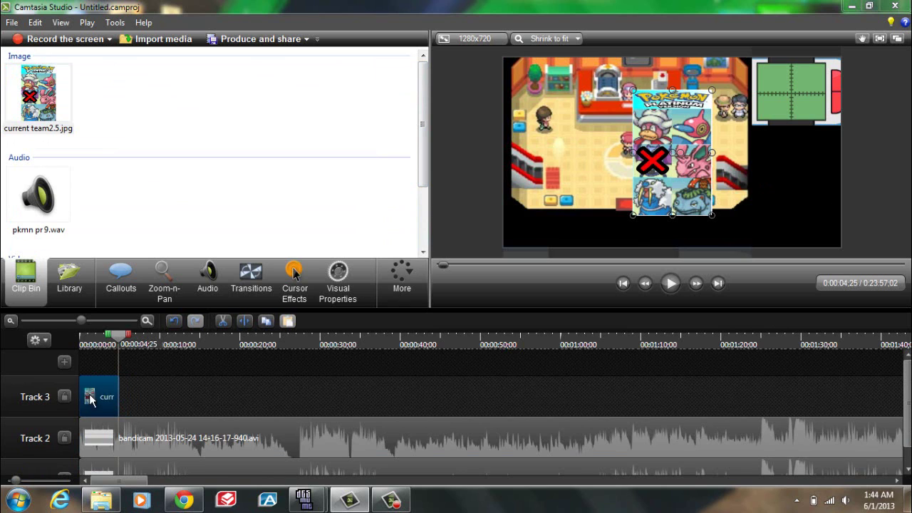
drag(659, 138, 785, 168)
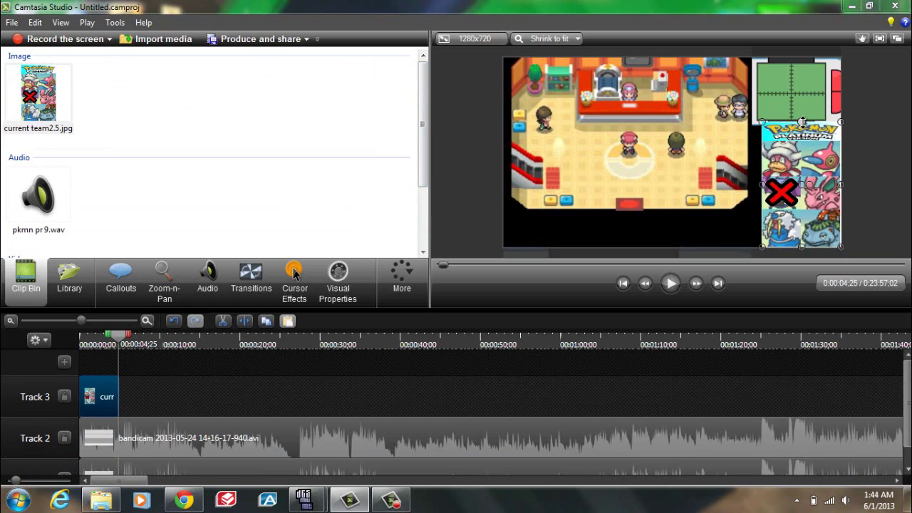
drag(802, 121, 803, 126)
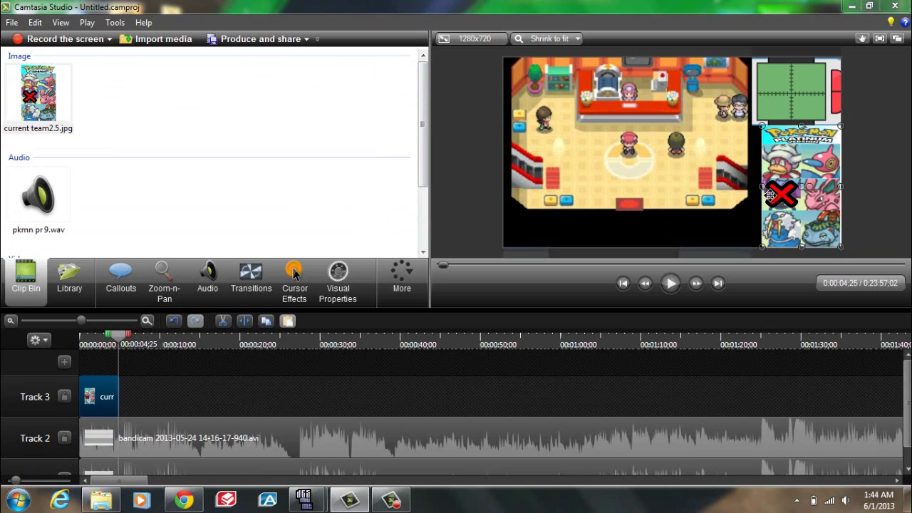
drag(761, 187, 752, 187)
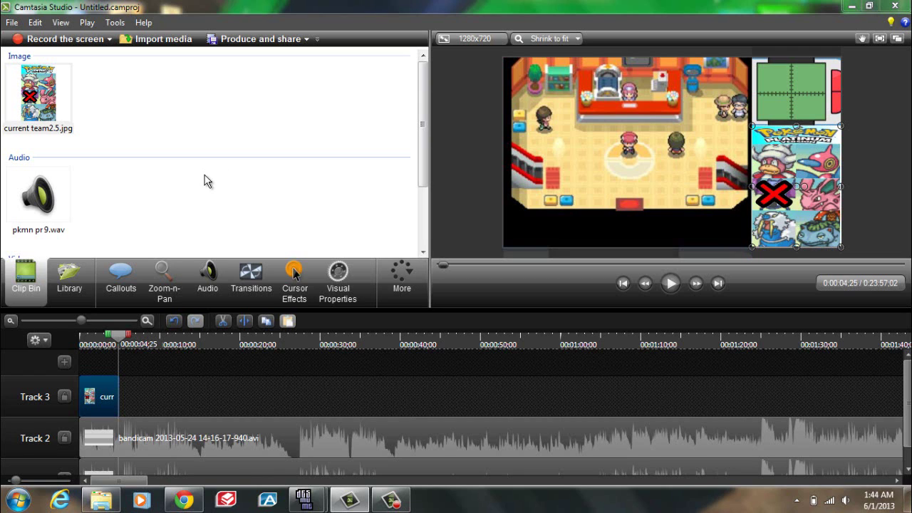
Step: Set the team image clip's duration to 1600 seconds and drag pkmn pr9.wav onto the timeline
right_click(90, 390)
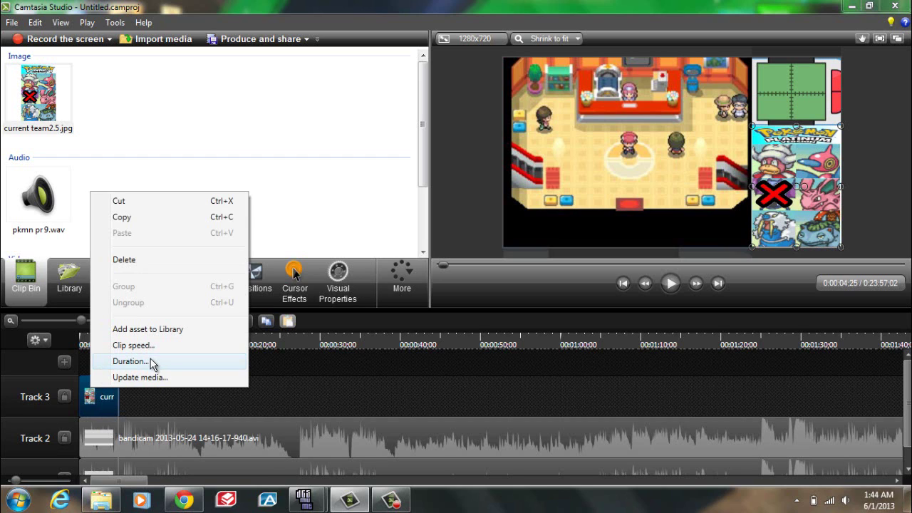
click(131, 362)
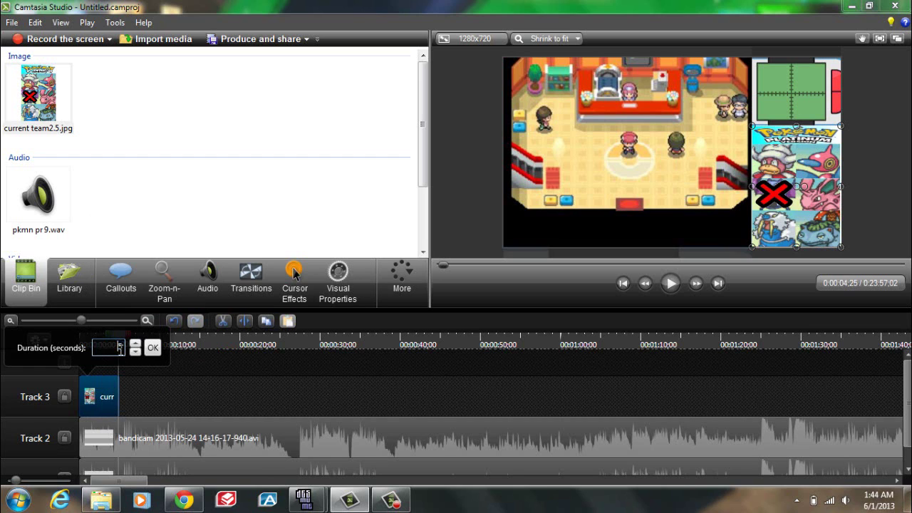
click(122, 348)
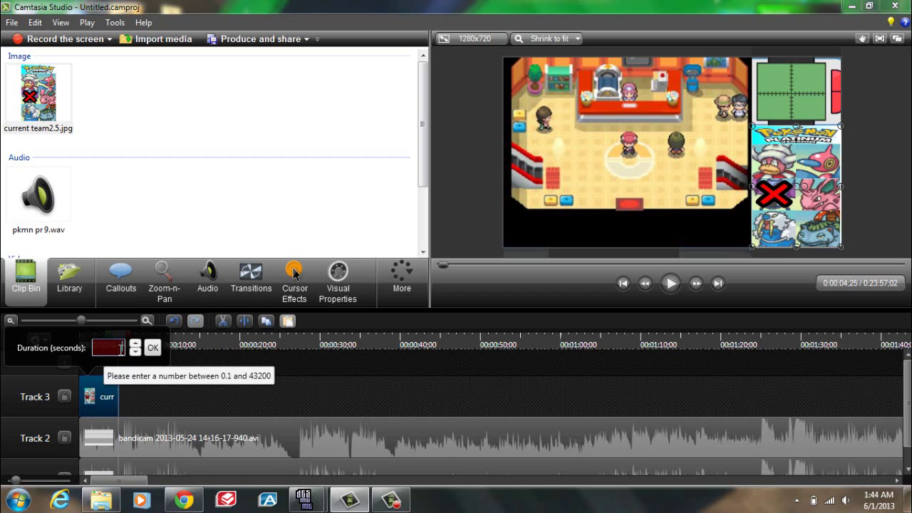
click(157, 348)
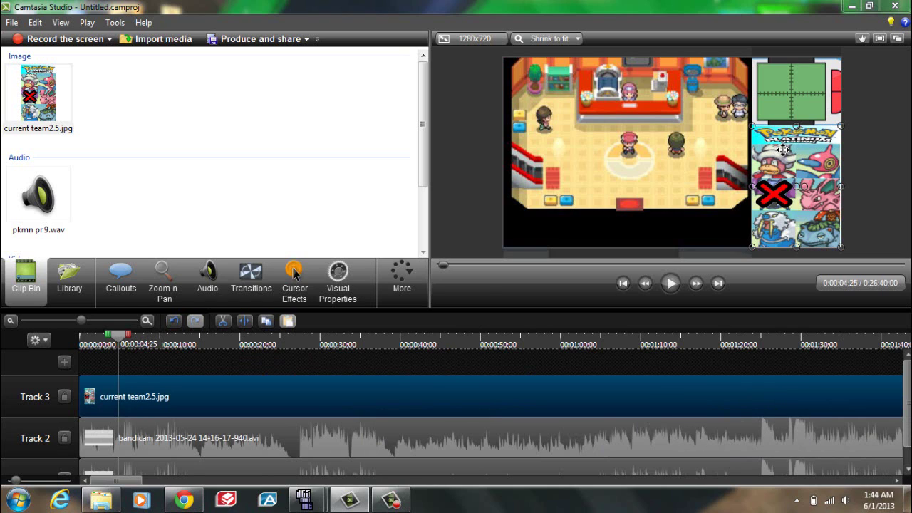
click(424, 129)
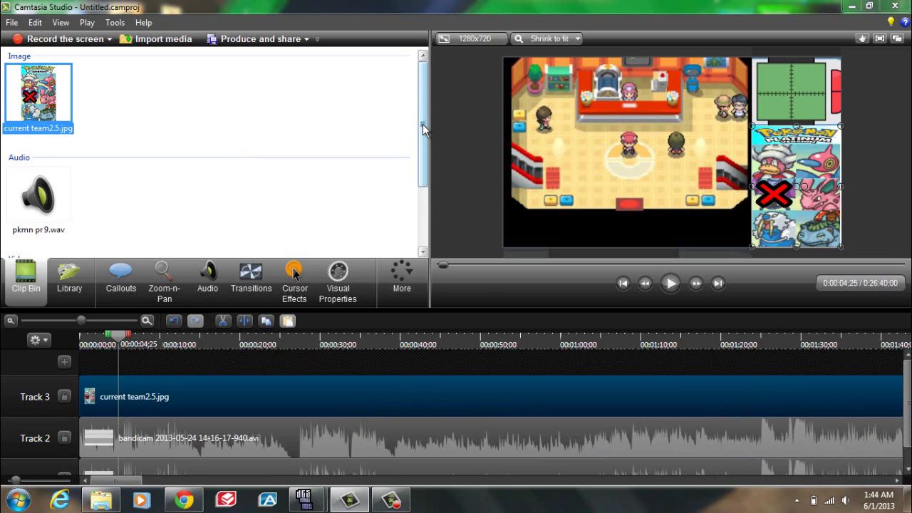
drag(35, 196, 92, 371)
Step: Drop pkmn pr 9.wav onto Track 4 and find the audio cut point at 0:00:03:16
click(203, 384)
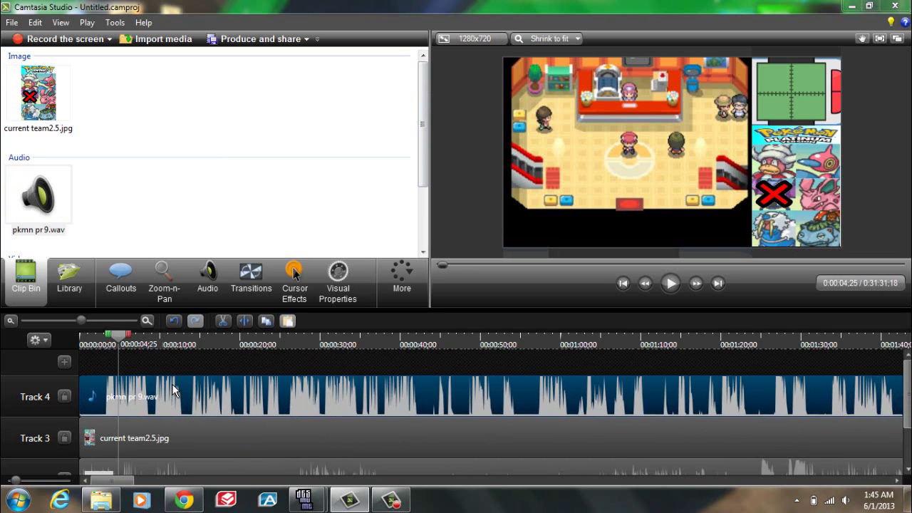
drag(119, 340, 81, 333)
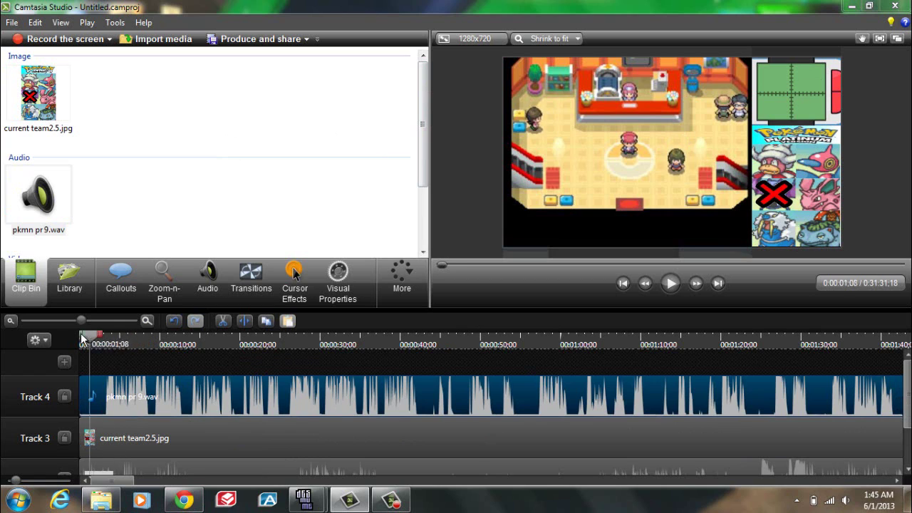
click(666, 288)
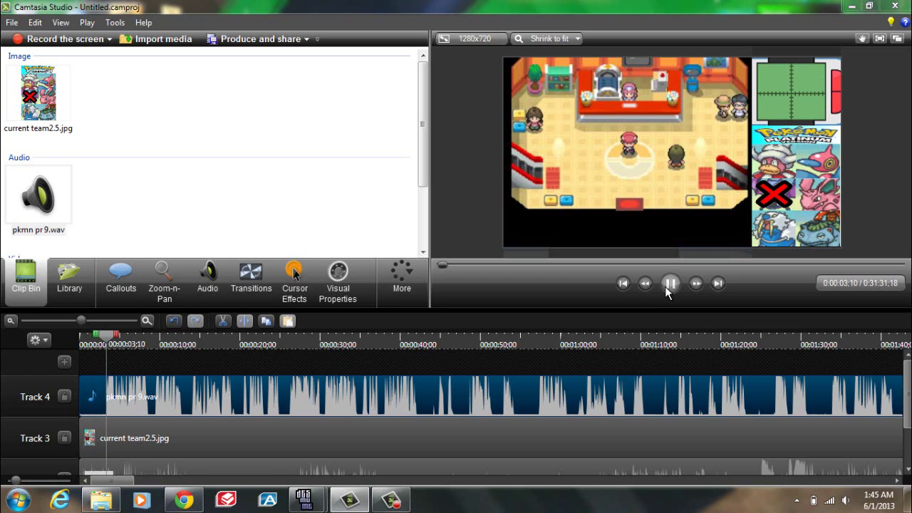
click(667, 287)
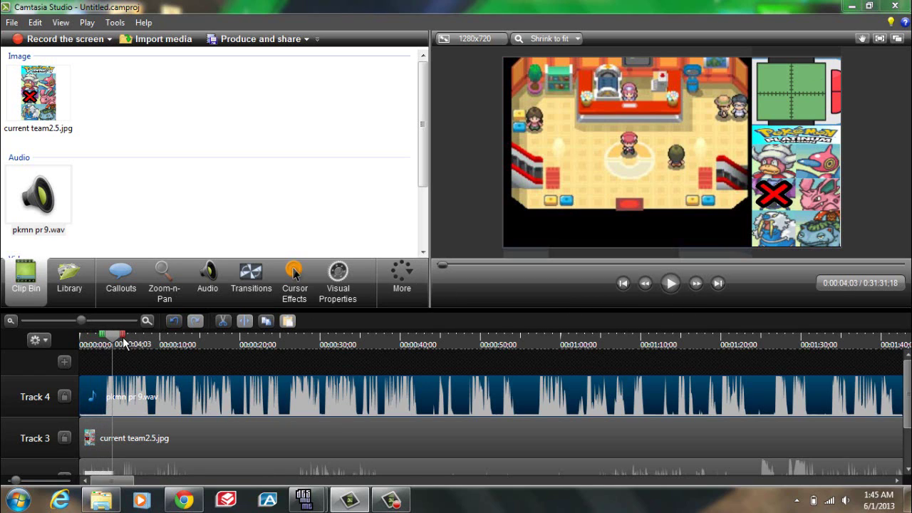
drag(118, 334, 108, 335)
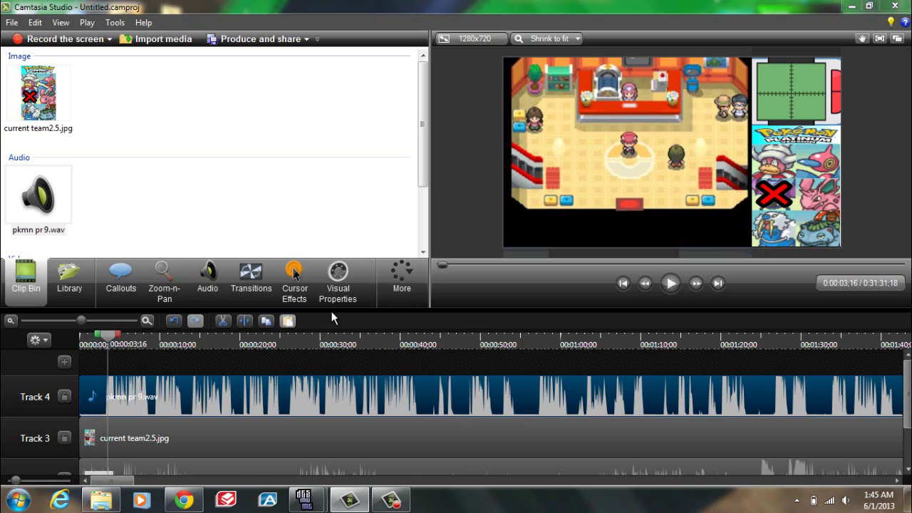
Step: Cut off the audio before 0:00:03:16 and slide the clip to start at 0:00:00
click(244, 320)
click(100, 396)
key(Delete)
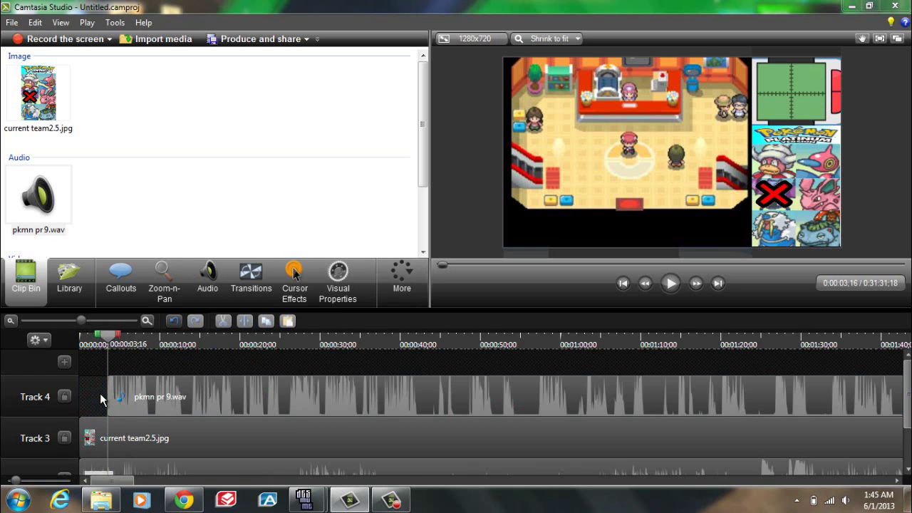
drag(124, 397, 68, 397)
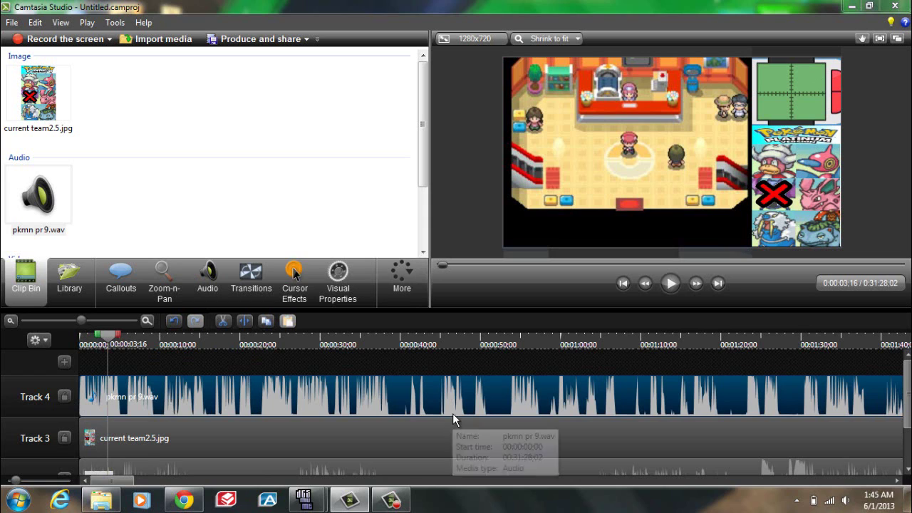
Step: Play the project from the beginning to check the audio, then jump ahead to a later battle scene
click(671, 283)
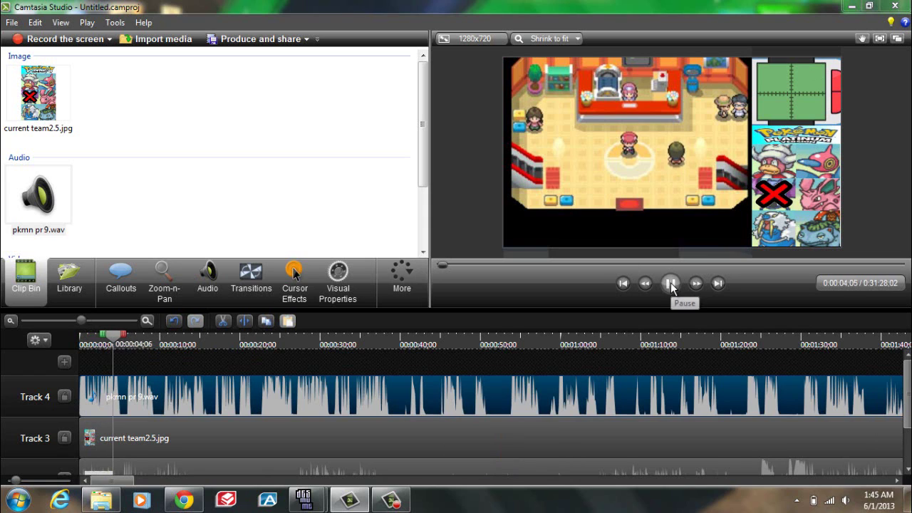
click(668, 285)
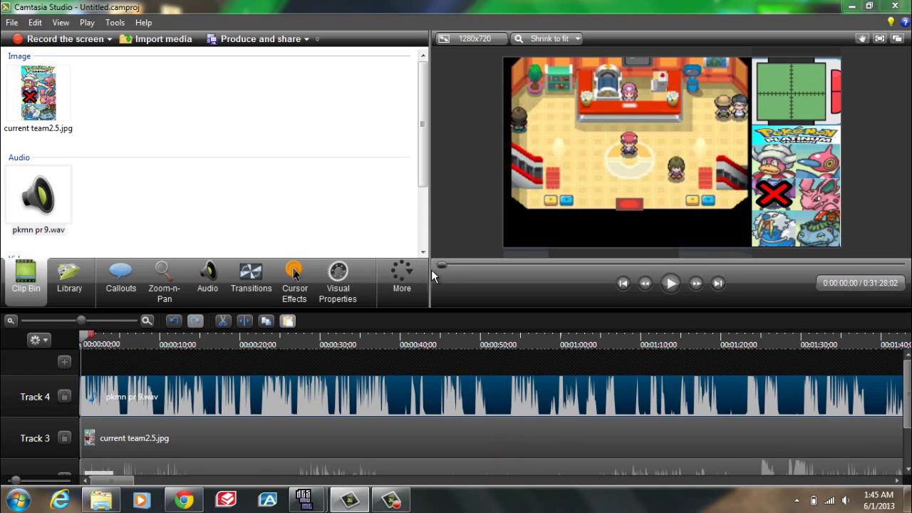
click(666, 287)
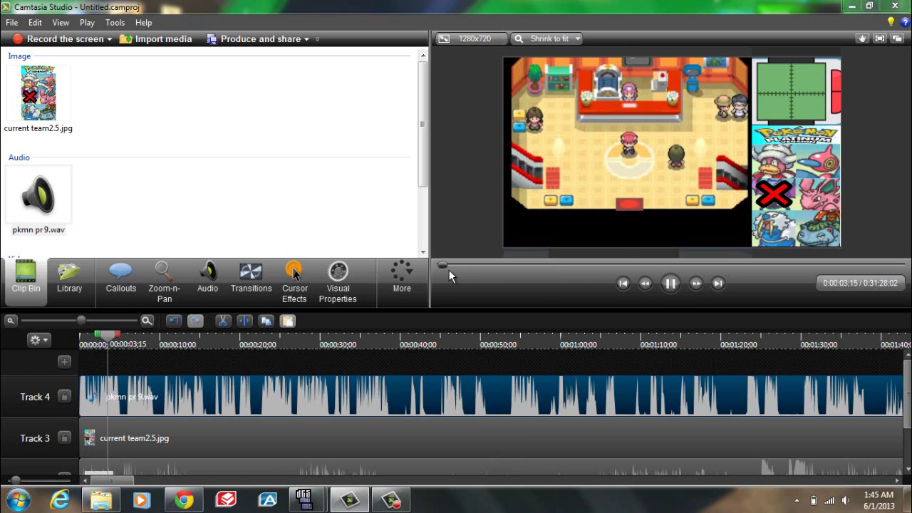
click(669, 286)
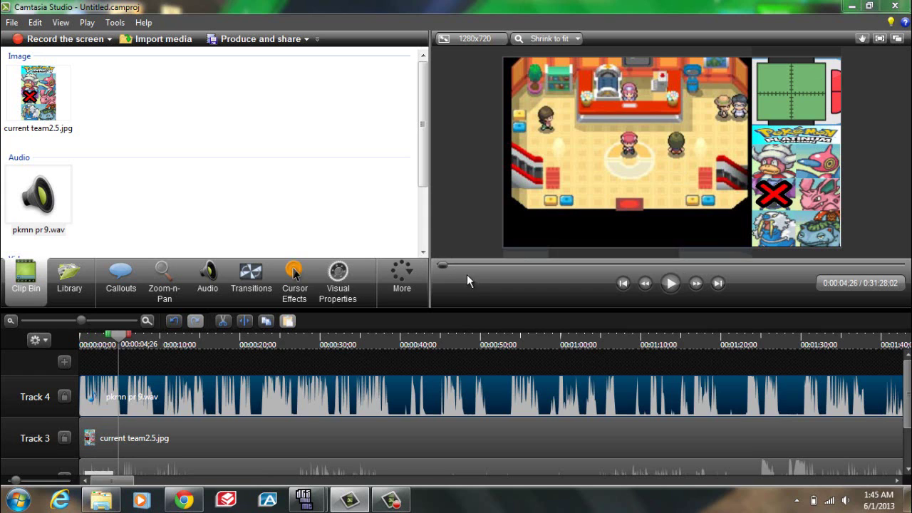
drag(444, 265, 507, 265)
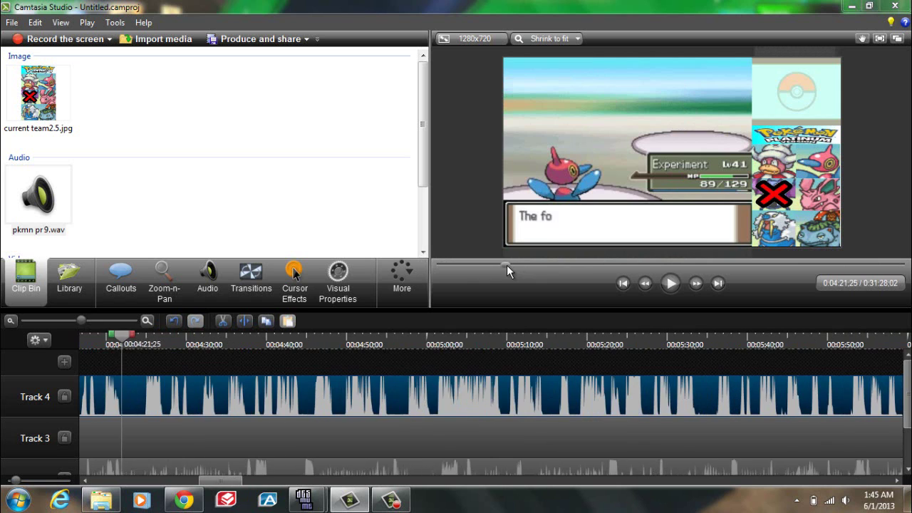
Step: Show the Visual Properties panel and scroll through Tracks 1–4 to check their clips
click(342, 282)
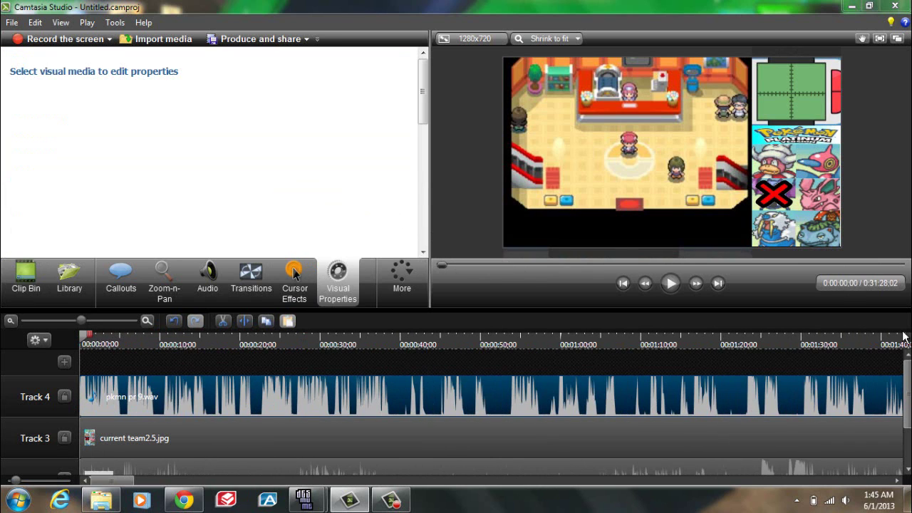
scroll(906, 389, down, 2)
scroll(491, 412, up, 2)
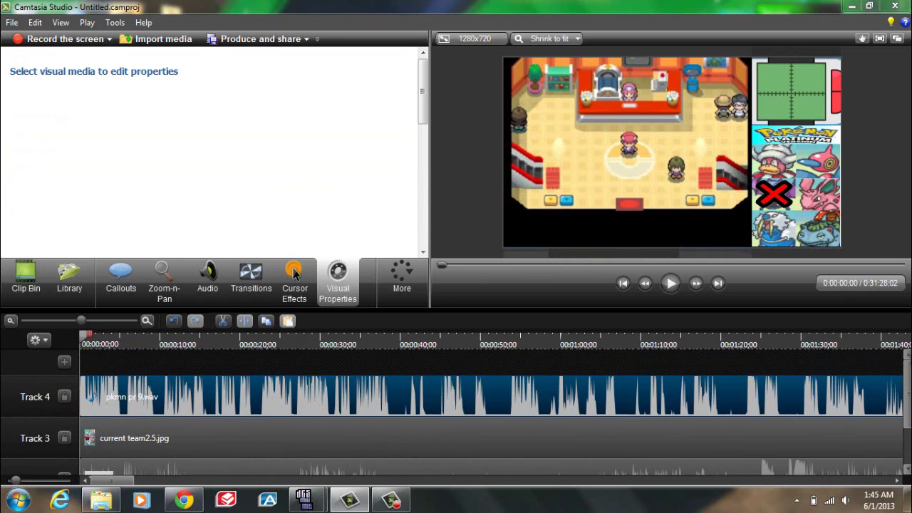
scroll(491, 412, down, 2)
scroll(492, 412, up, 2)
scroll(491, 412, down, 2)
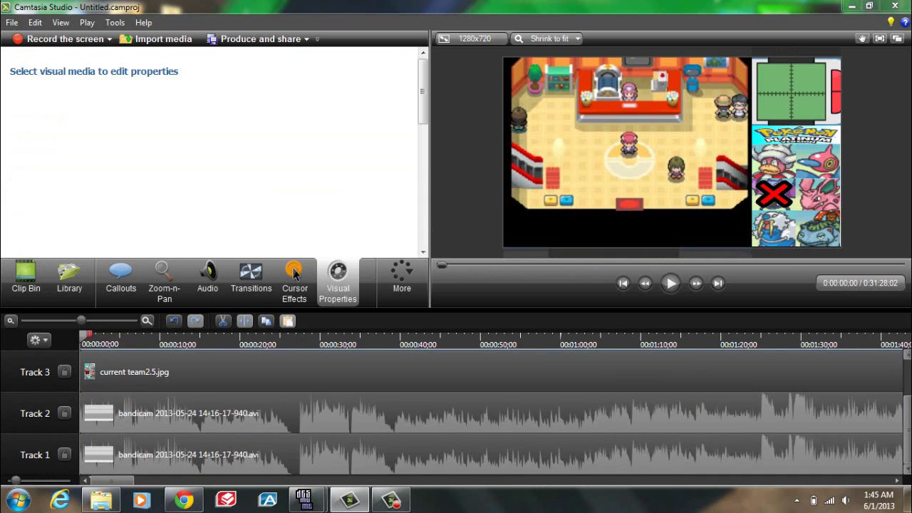
scroll(492, 412, up, 2)
scroll(492, 412, down, 2)
scroll(894, 456, up, 2)
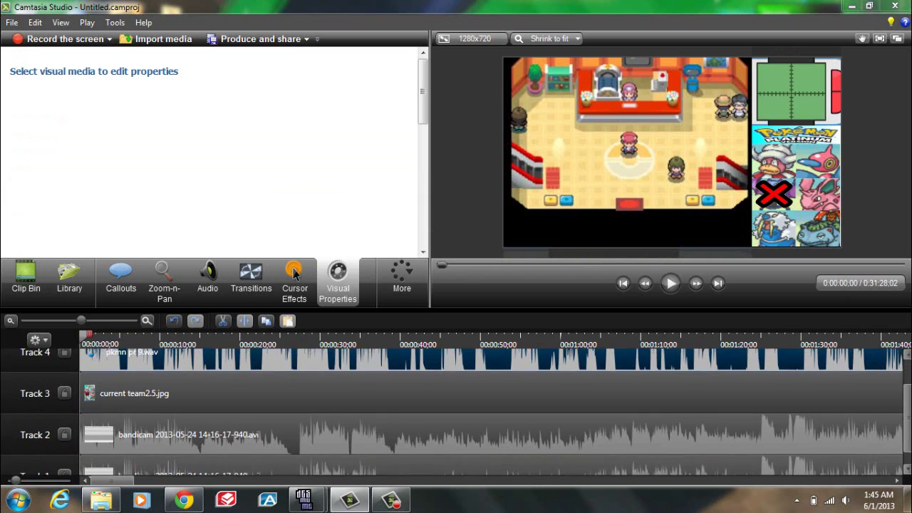
scroll(894, 457, down, 2)
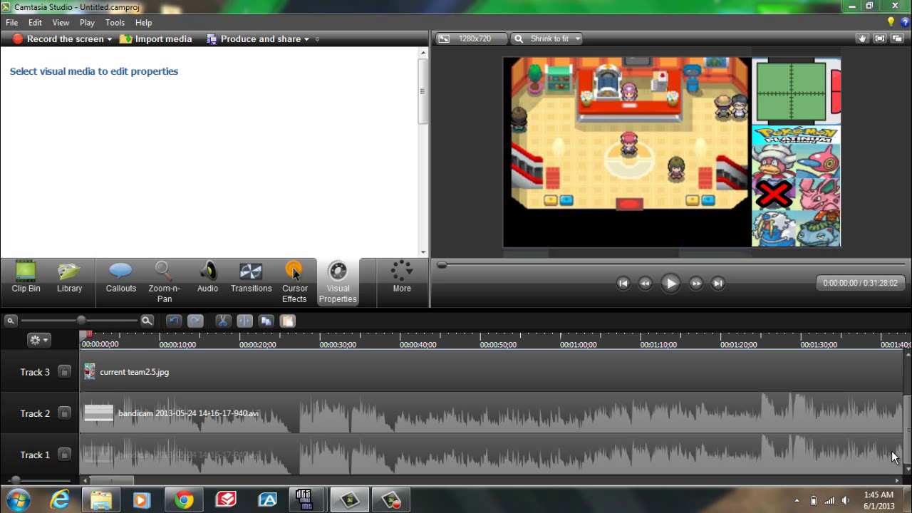
scroll(895, 457, up, 2)
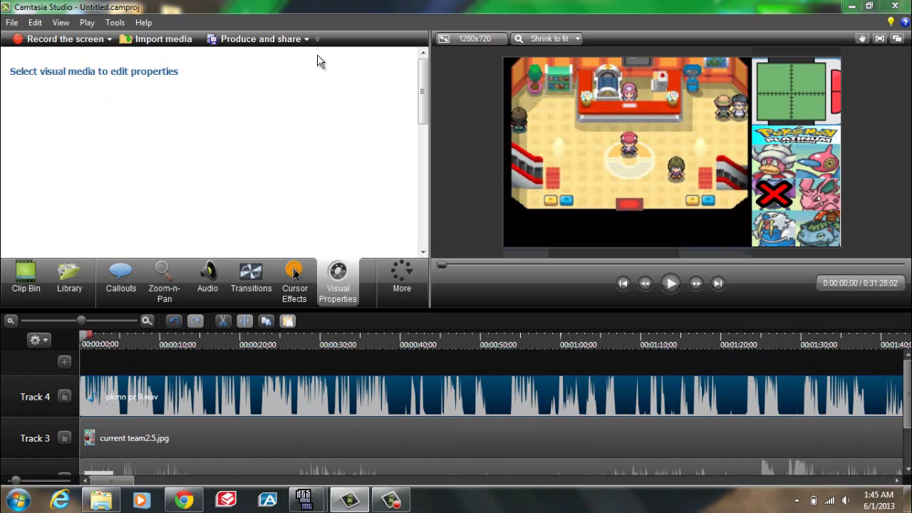
Step: Choose custom production settings with WMV output, the recommended profile and 1280x720 size
click(293, 37)
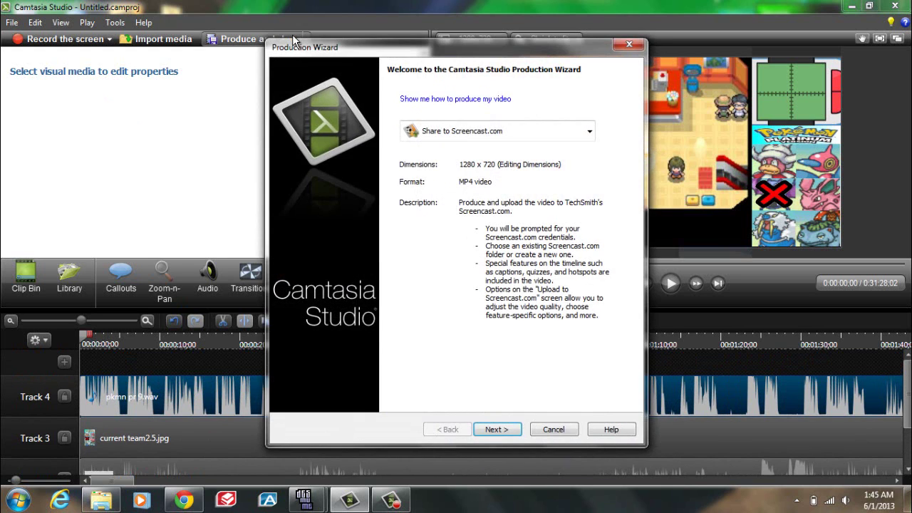
click(590, 133)
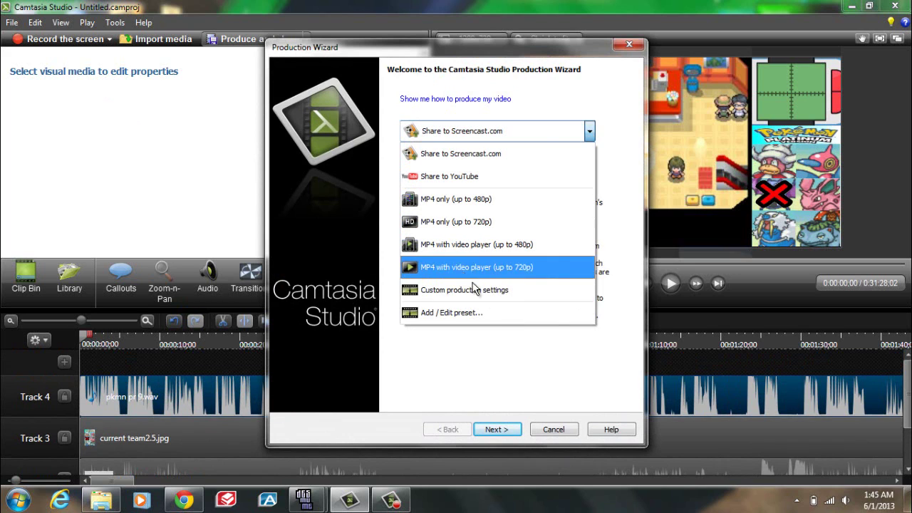
click(485, 295)
click(498, 429)
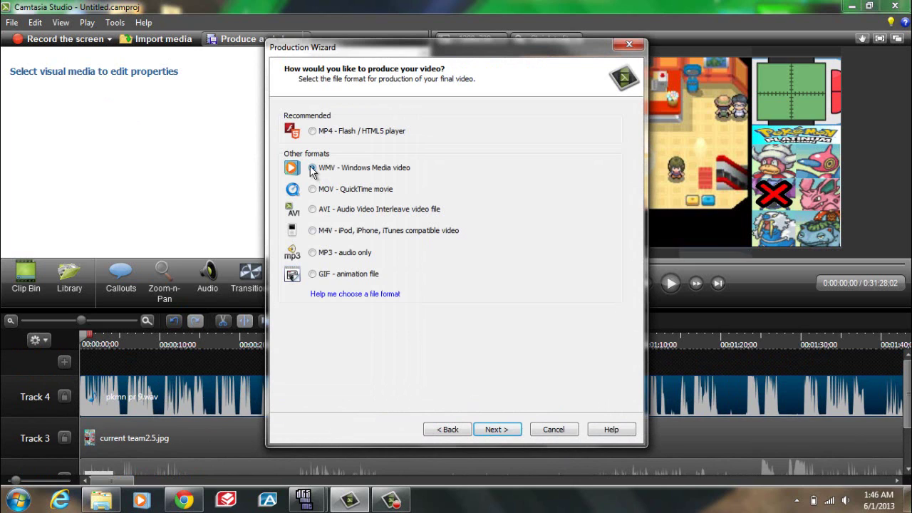
click(491, 431)
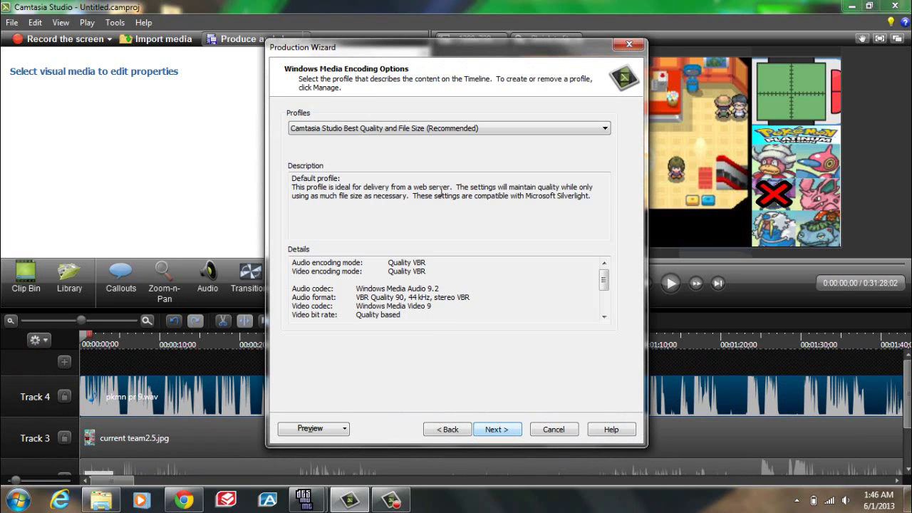
click(495, 430)
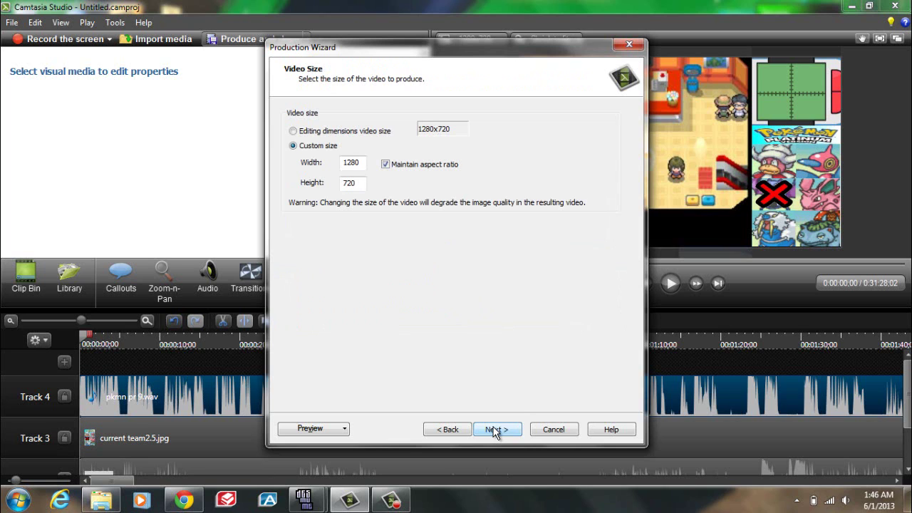
click(501, 430)
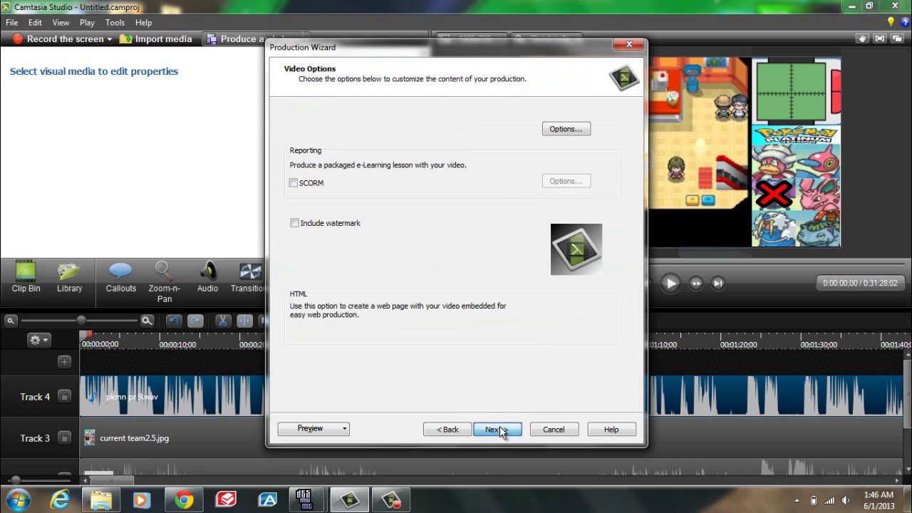
click(501, 431)
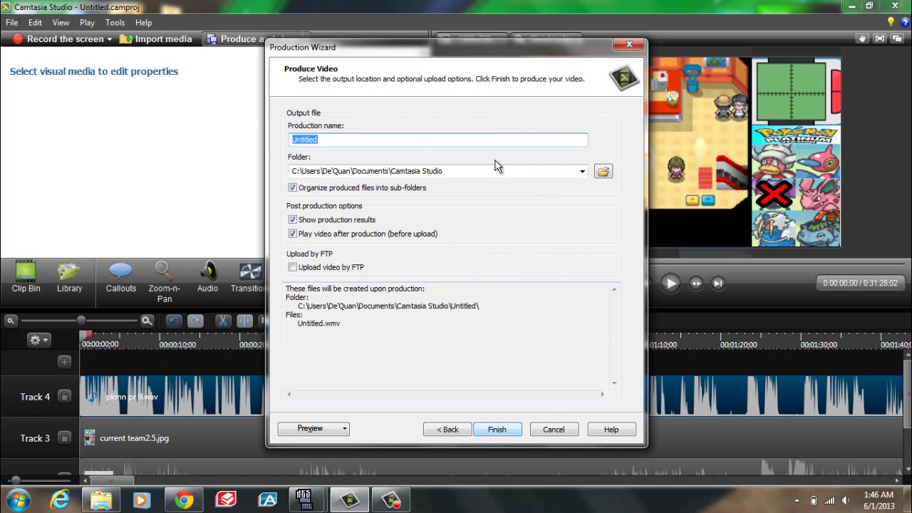
Step: Name the production 'tutorial' and start rendering
key(BackSpace)
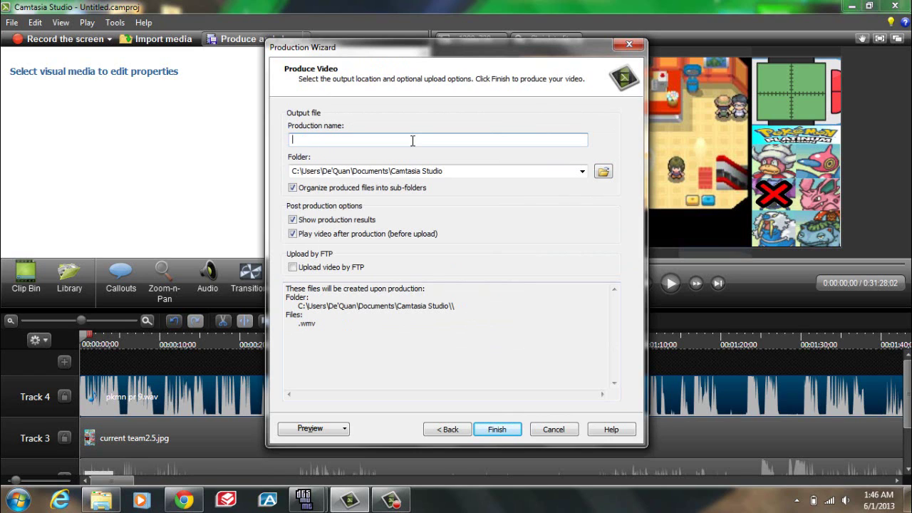
text(tutorial)
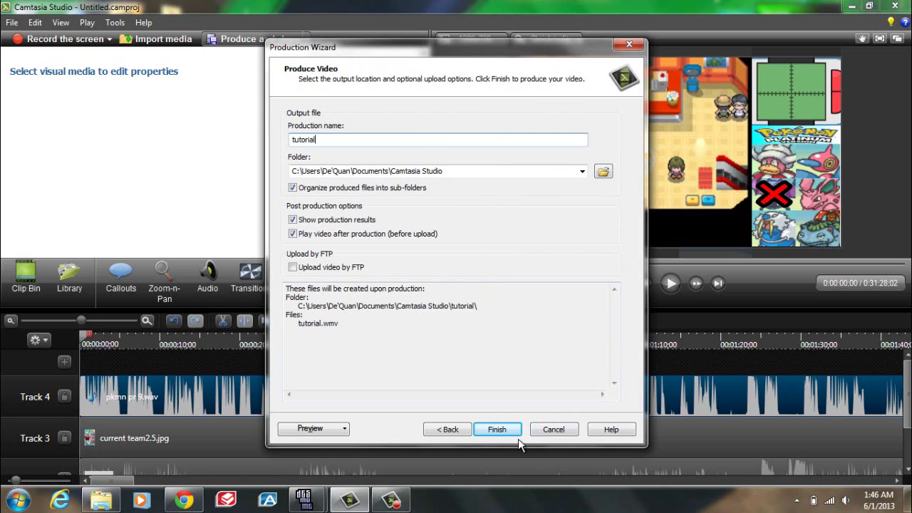
click(493, 430)
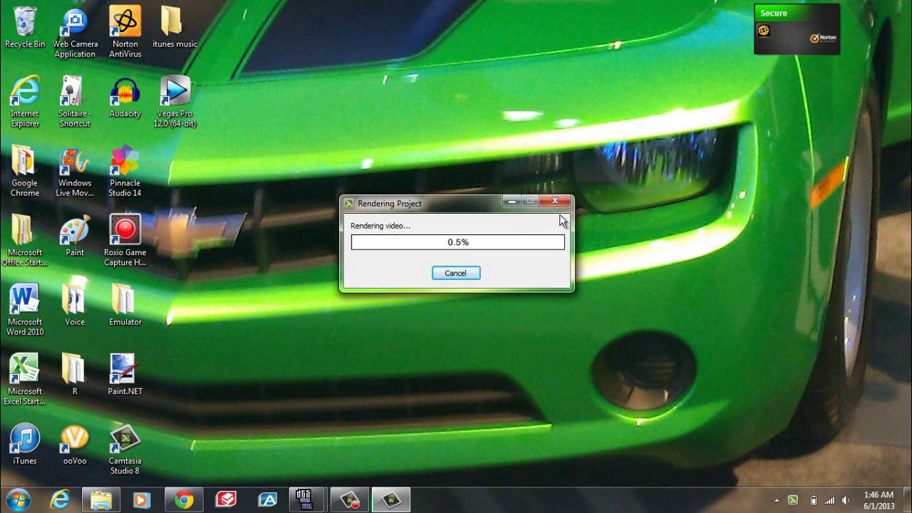
Step: Cancel the tutorial render in progress and decline to keep the partial video
click(446, 276)
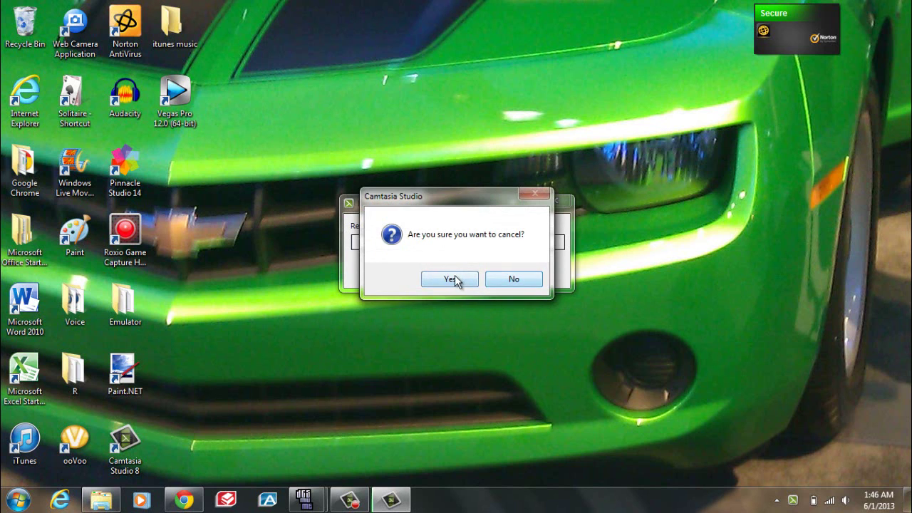
click(453, 276)
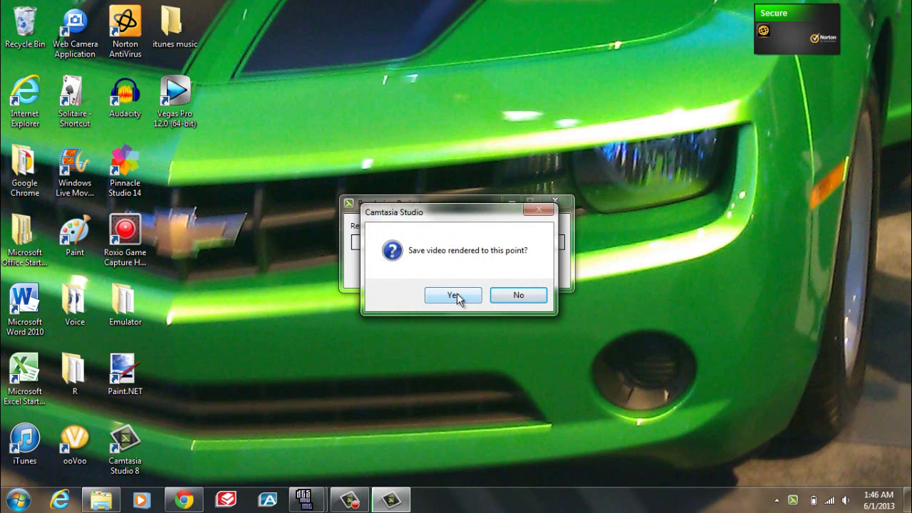
click(506, 297)
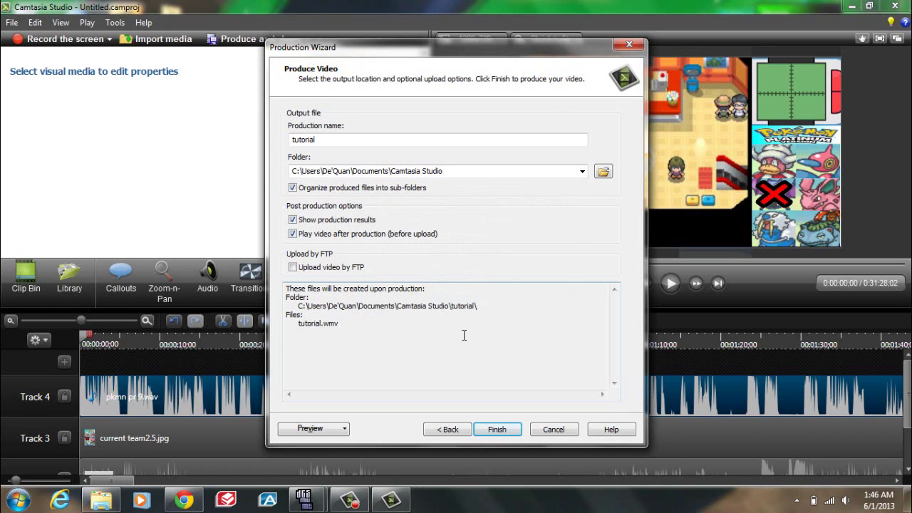
Step: Close the Production Wizard to return to the editor with the four-track timeline
click(629, 43)
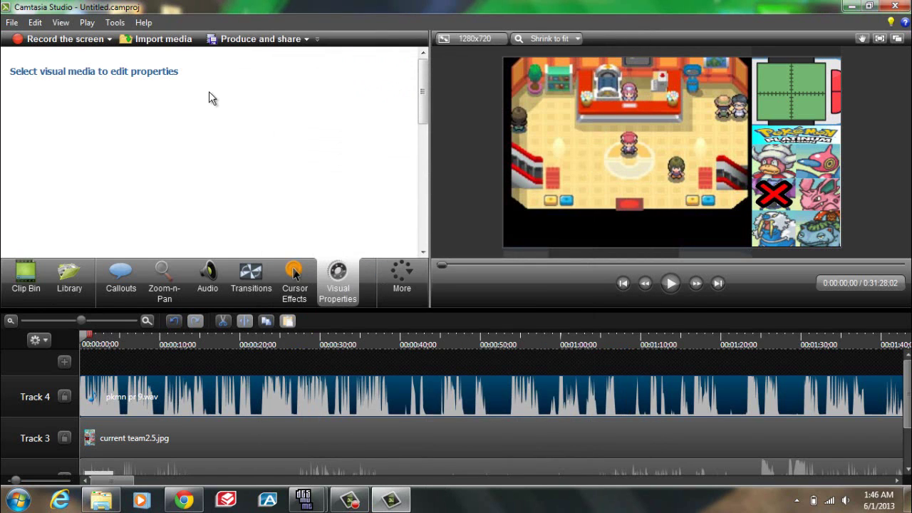